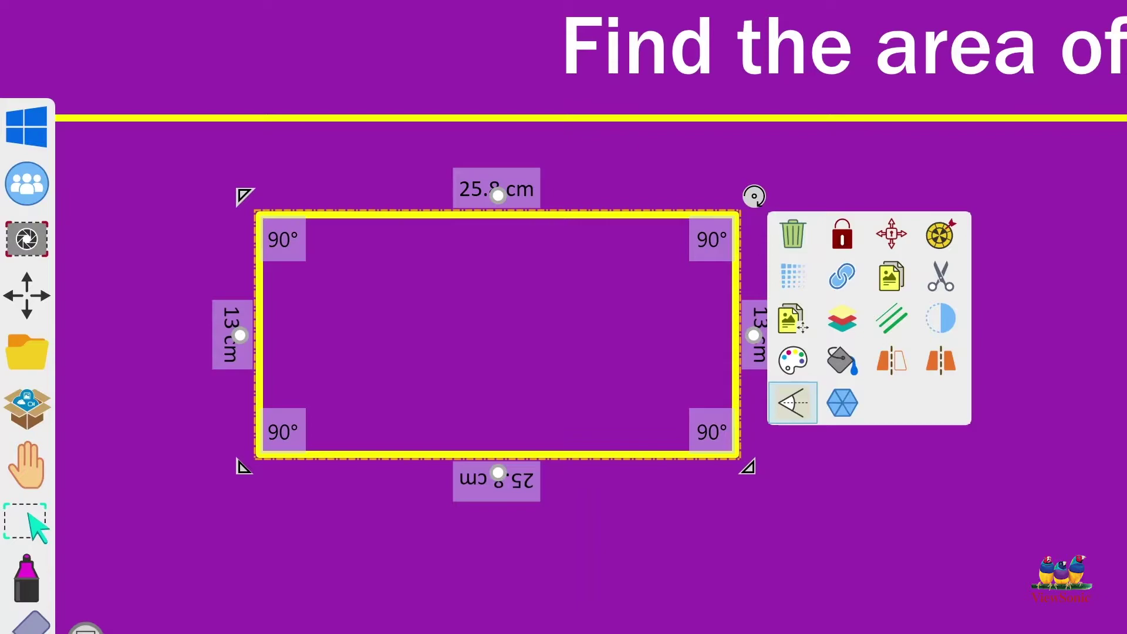
# Step: Deselect the rectangle and switch the measurement units to Imperial
pyautogui.press('Escape')
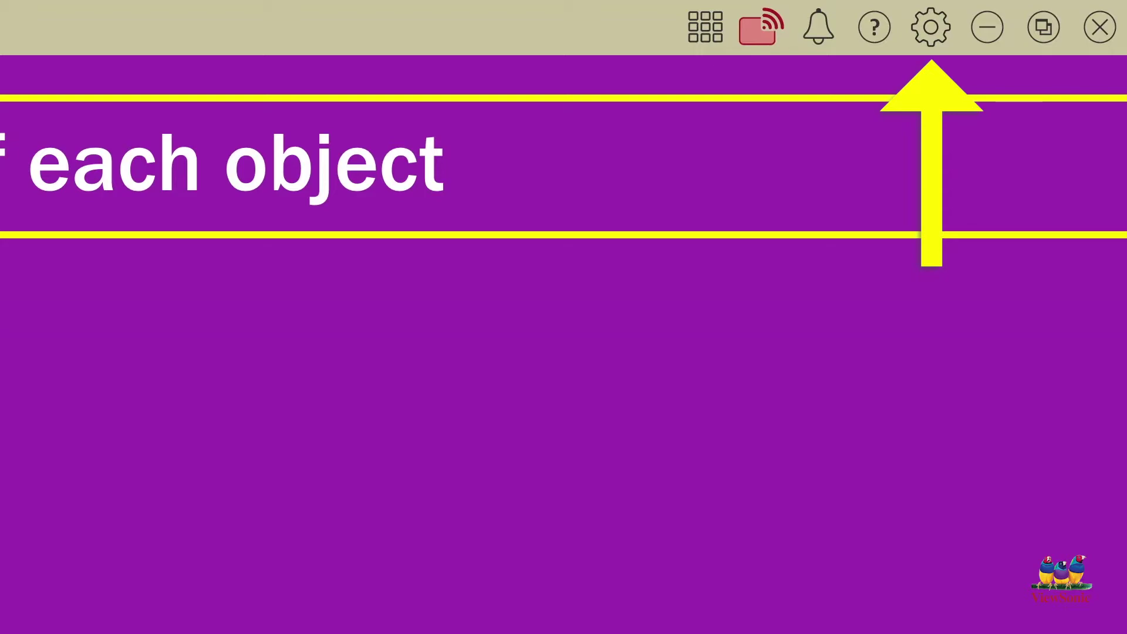
pyautogui.click(931, 27)
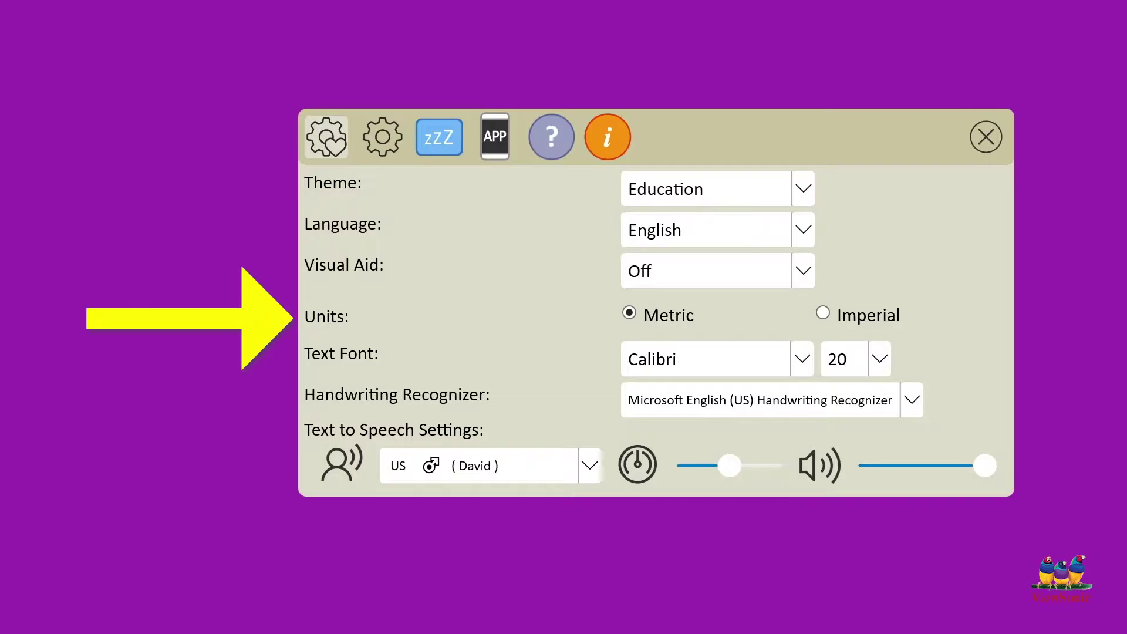
pyautogui.click(822, 313)
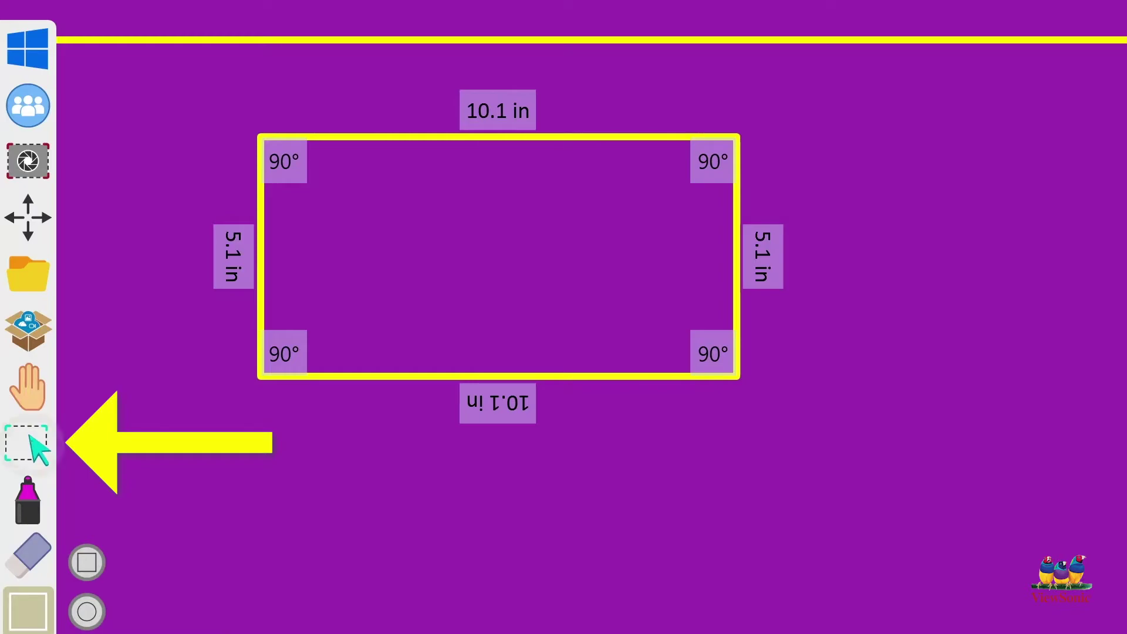
# Step: Change the length label on the rectangle's top side to 10 ft
pyautogui.click(28, 443)
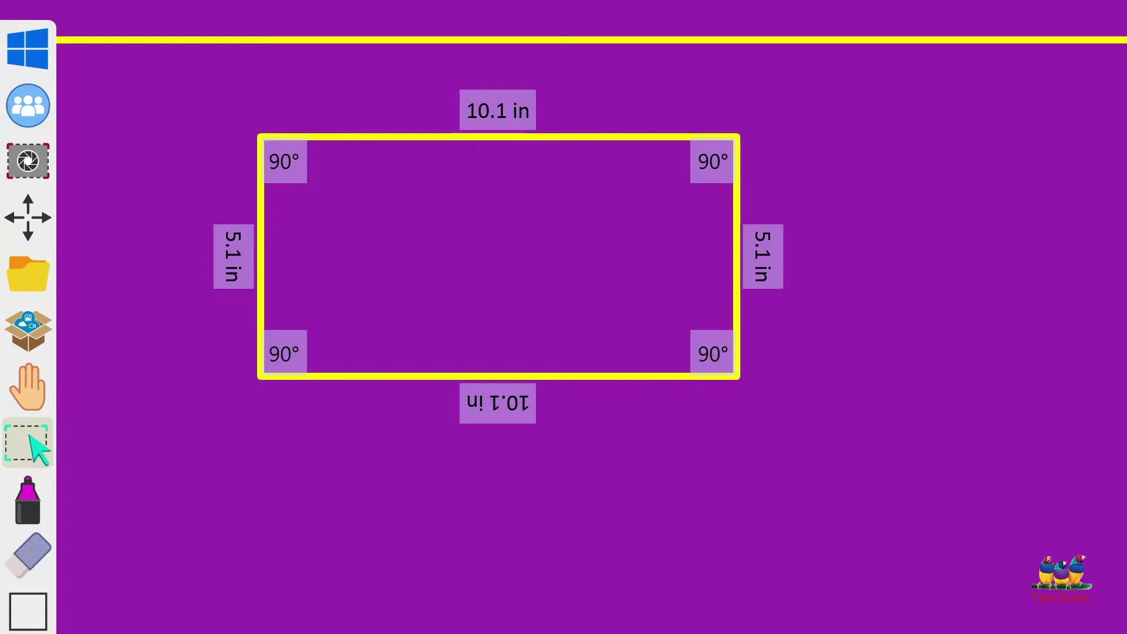
pyautogui.click(502, 116)
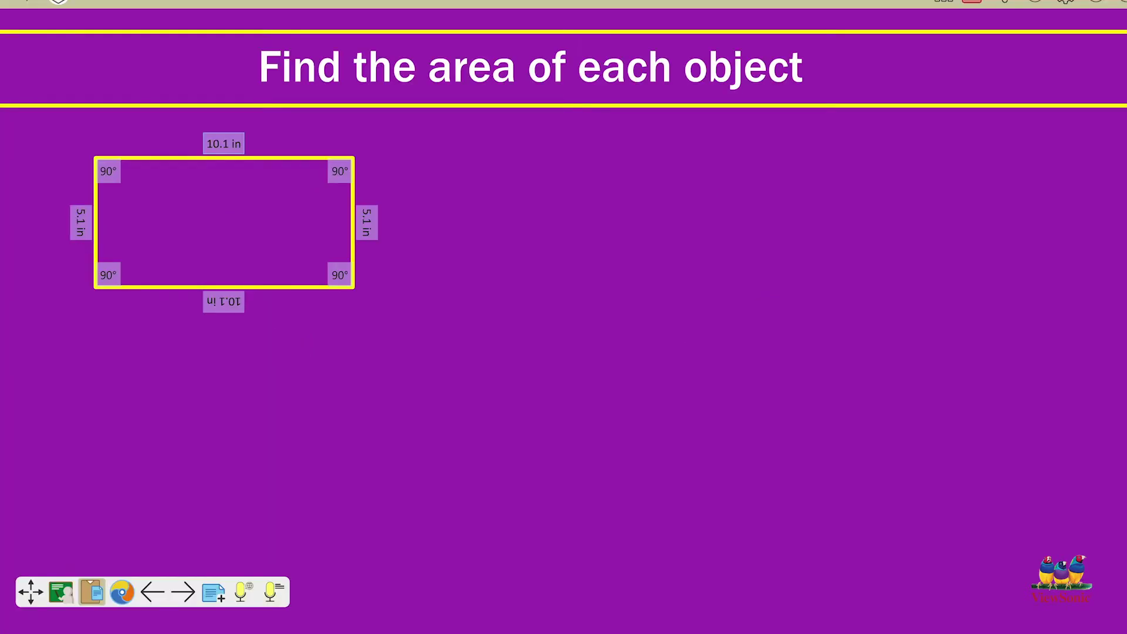
pyautogui.click(228, 143)
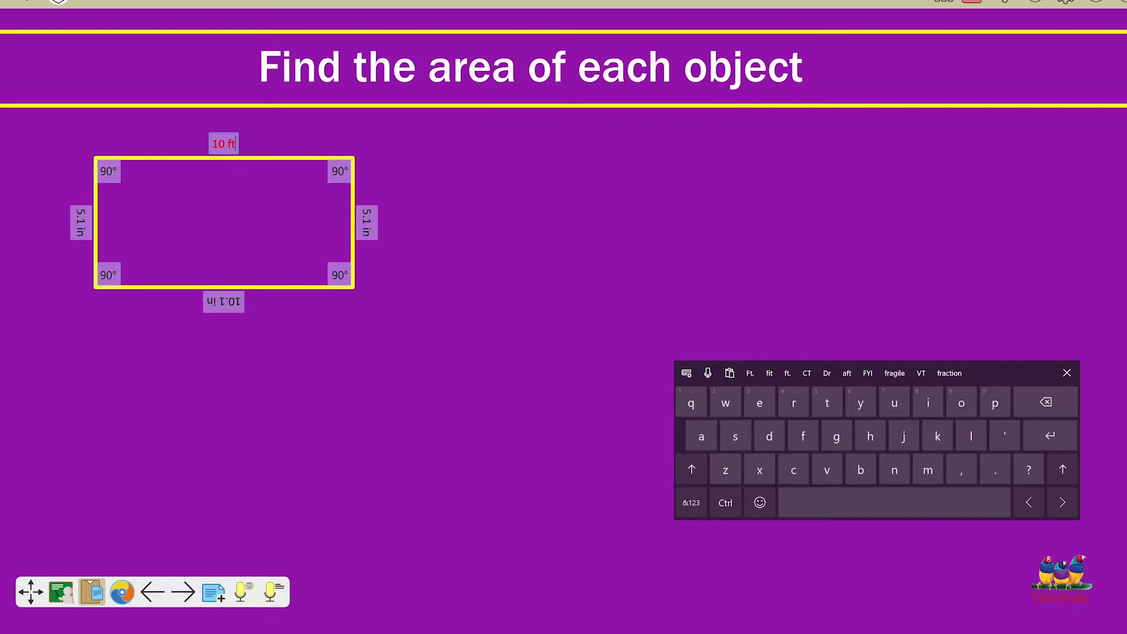
# Step: Replace the length label on the rectangle's left side with 4 ft
pyautogui.click(81, 222)
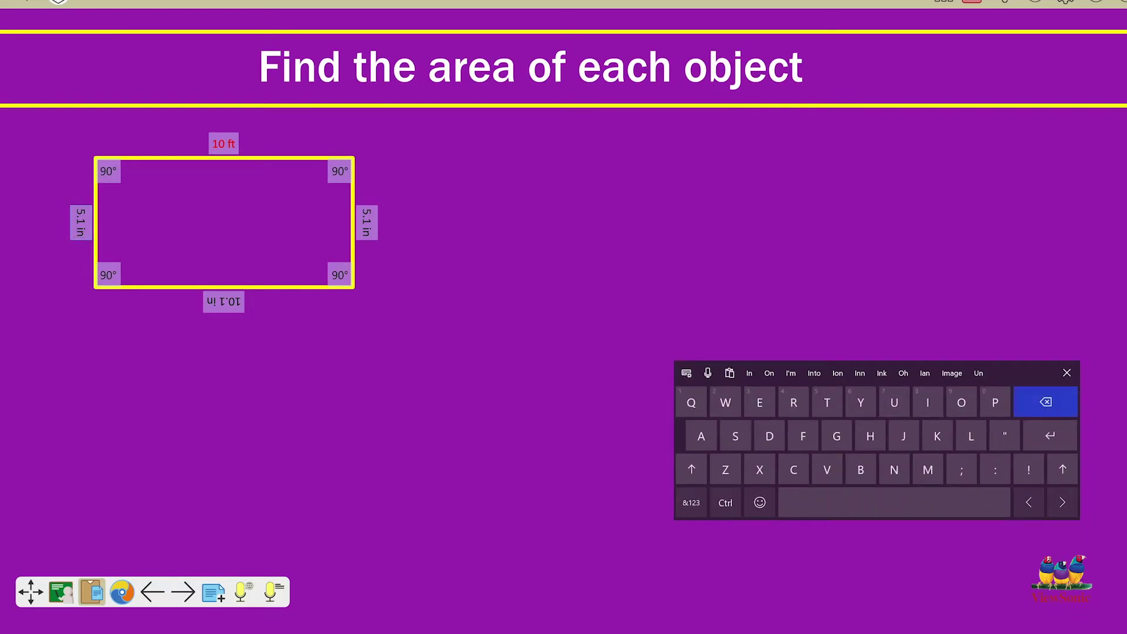
pyautogui.press('BackSpace')
pyautogui.press('BackSpace')
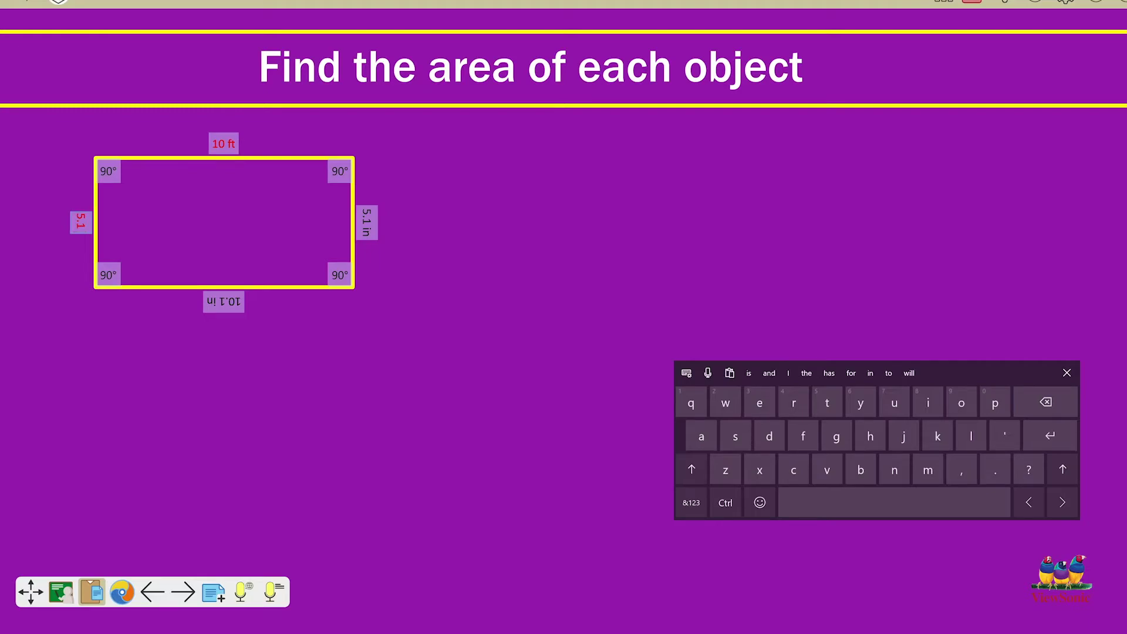
pyautogui.press('BackSpace')
pyautogui.press('BackSpace')
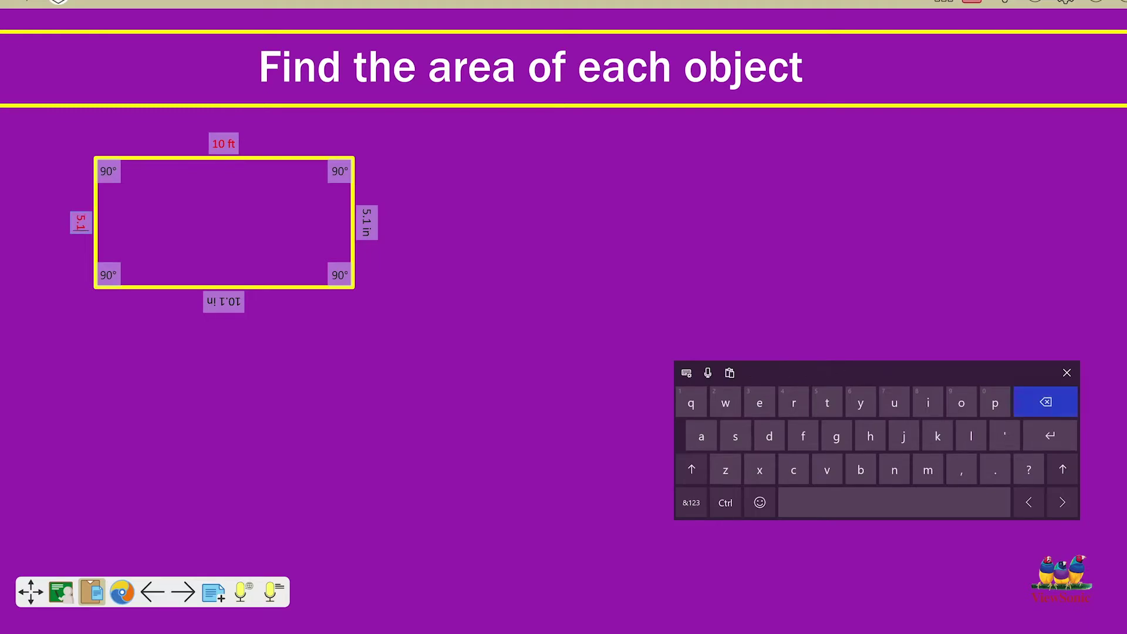
pyautogui.press('BackSpace')
pyautogui.press('BackSpace')
pyautogui.click(691, 503)
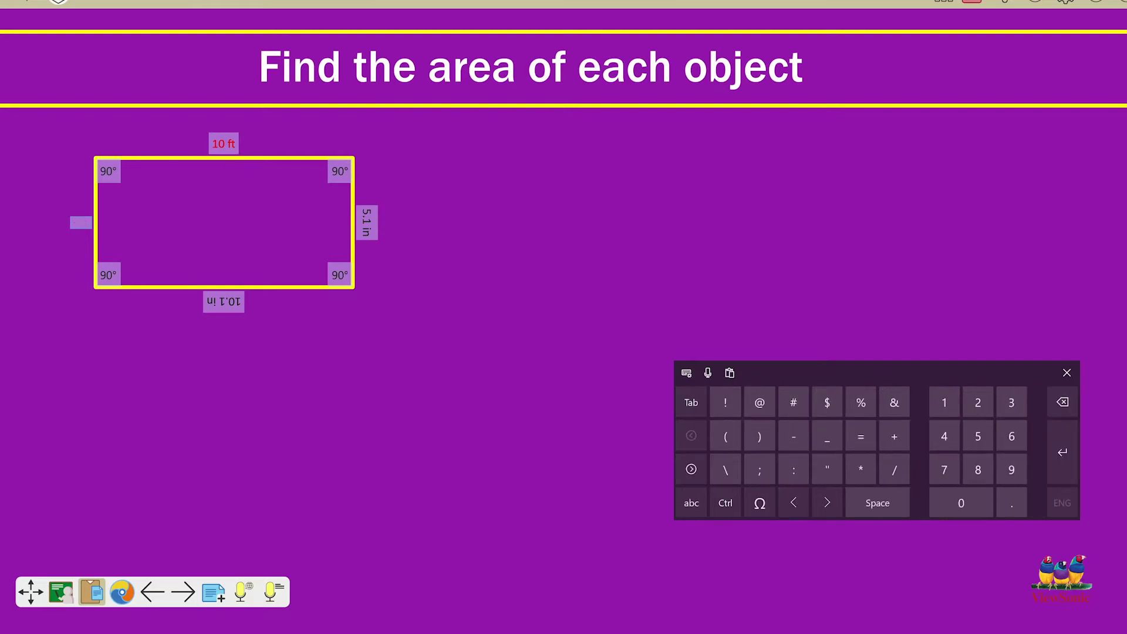
pyautogui.write('4')
pyautogui.click(692, 502)
pyautogui.write('ft')
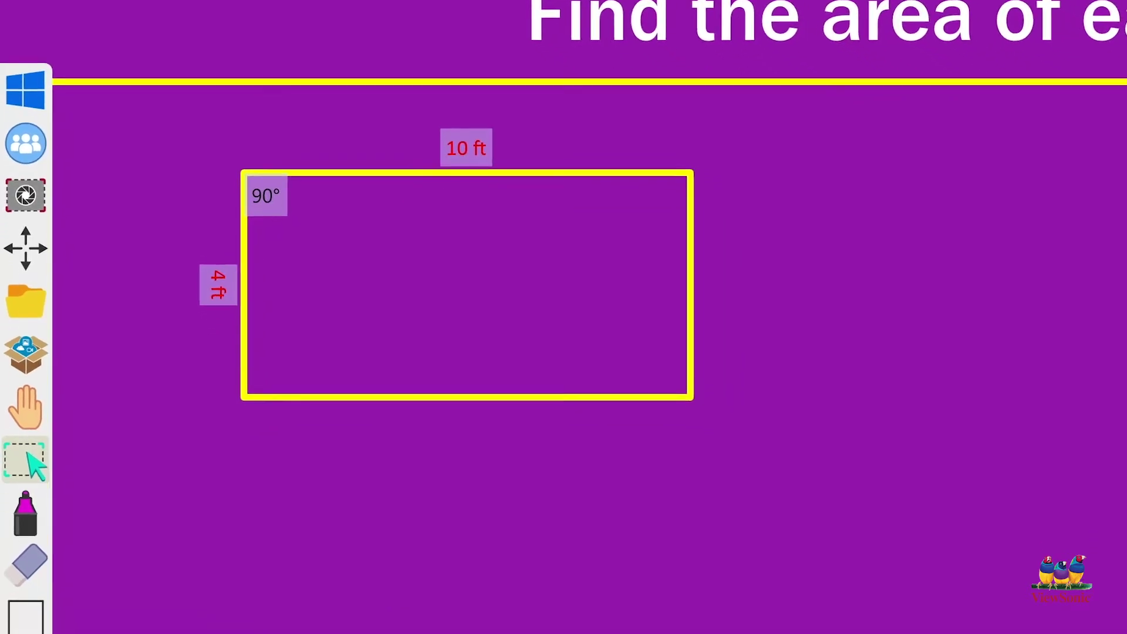
# Step: Draw a six-sided L-shaped polygon and adjust its corner points until the angles are about 90°
pyautogui.click(23, 533)
pyautogui.click(22, 533)
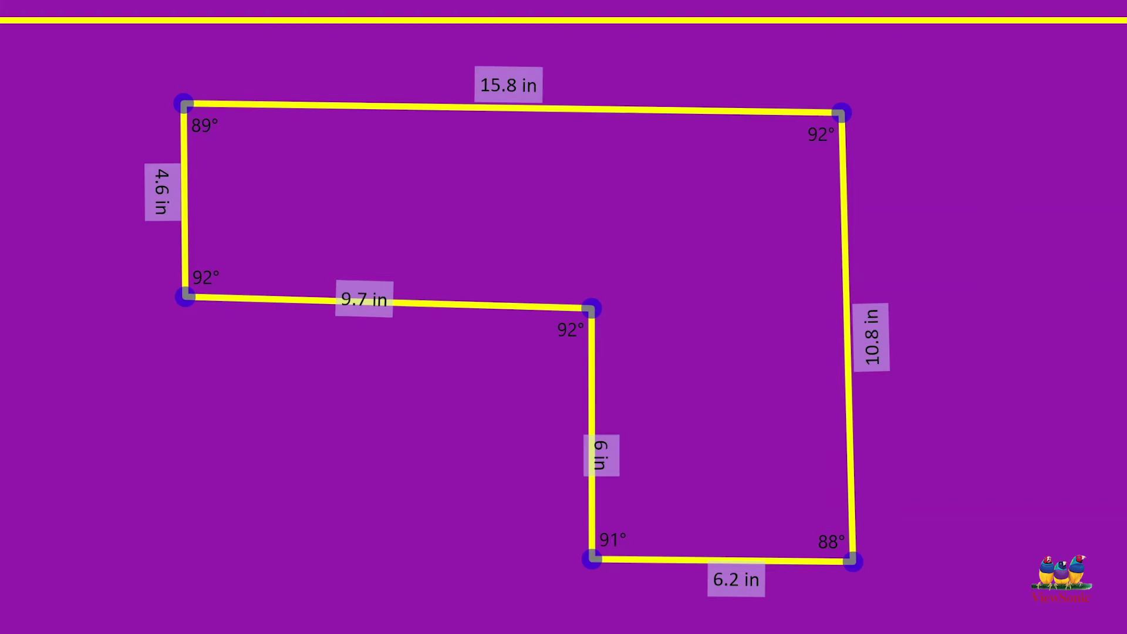
pyautogui.moveTo(852, 562); pyautogui.dragTo(842, 558)
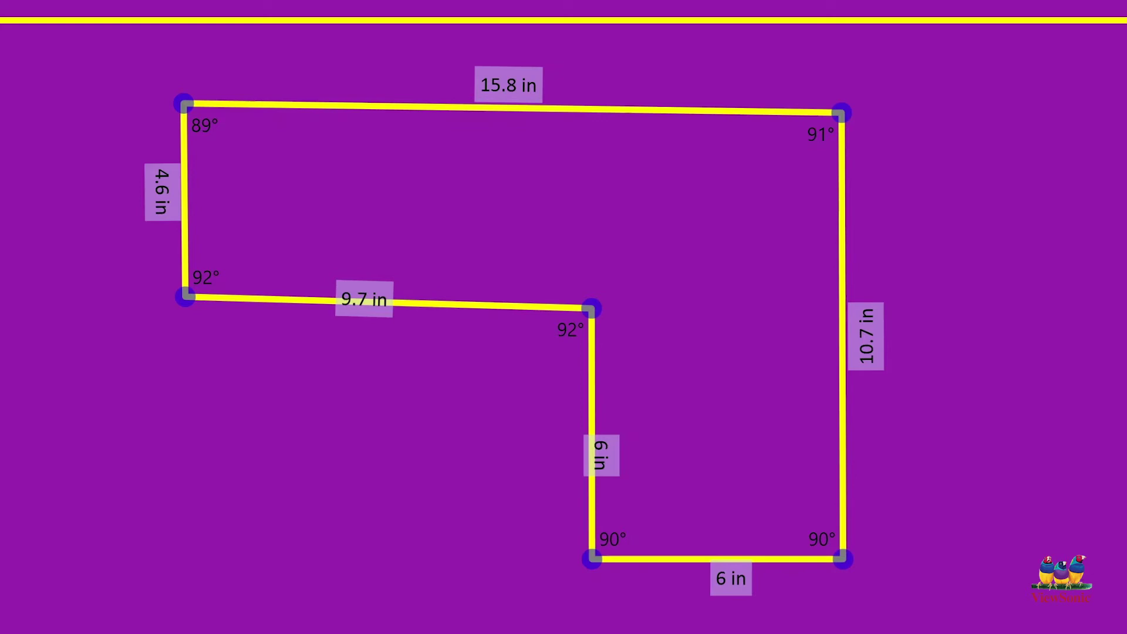
pyautogui.moveTo(185, 296)
pyautogui.mouseDown()
pyautogui.moveTo(188, 307)
pyautogui.moveTo(180, 301)
pyautogui.mouseUp()
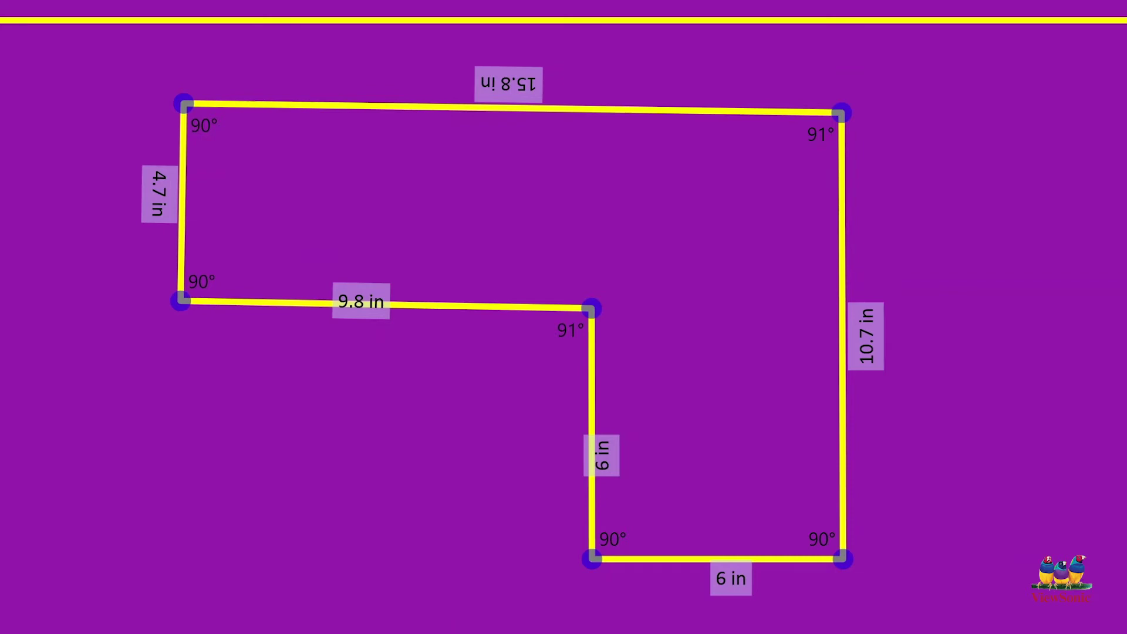
pyautogui.moveTo(599, 306); pyautogui.dragTo(594, 305)
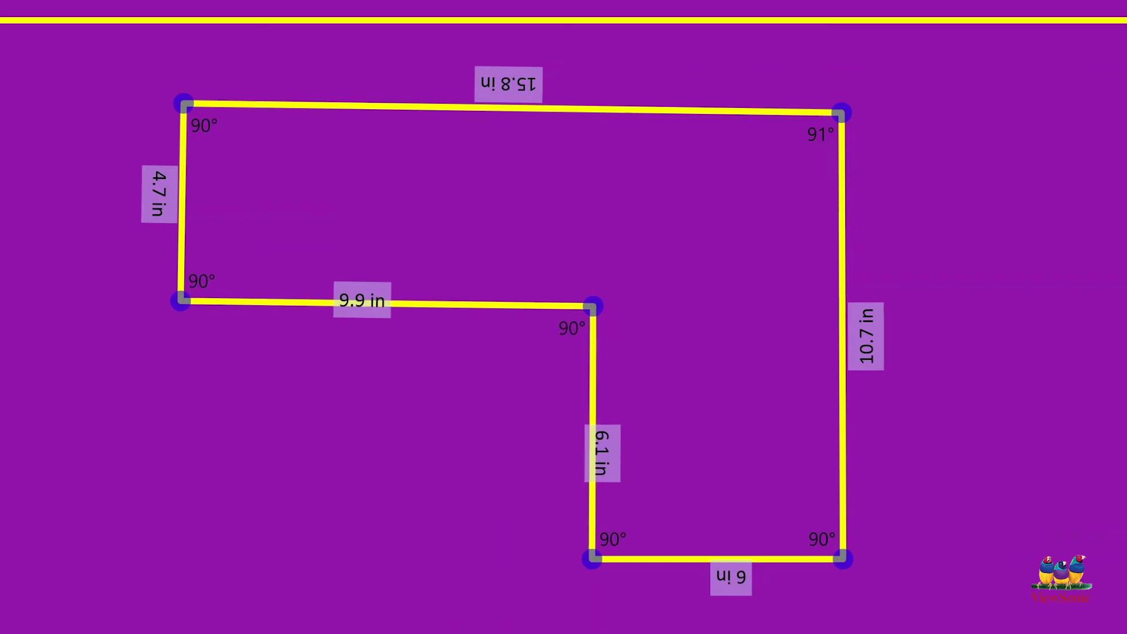
pyautogui.moveTo(842, 111)
pyautogui.mouseDown()
pyautogui.moveTo(846, 121)
pyautogui.moveTo(837, 115)
pyautogui.moveTo(847, 109)
pyautogui.mouseUp()
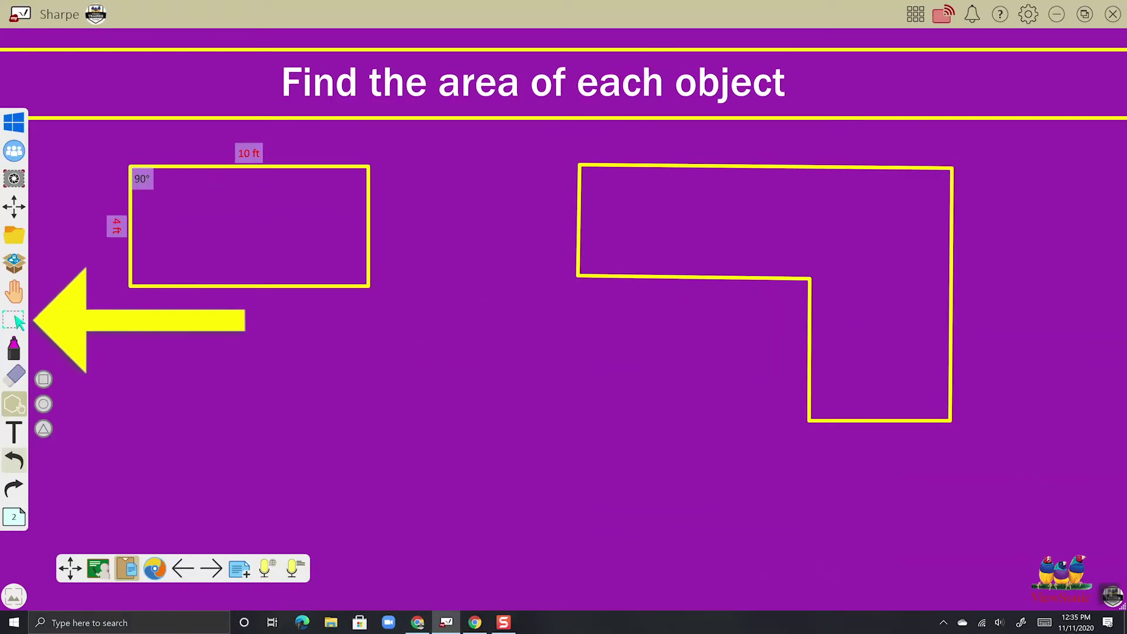
# Step: Show the side length and angle measurements on the L-shaped polygon and deselect it
pyautogui.click(14, 320)
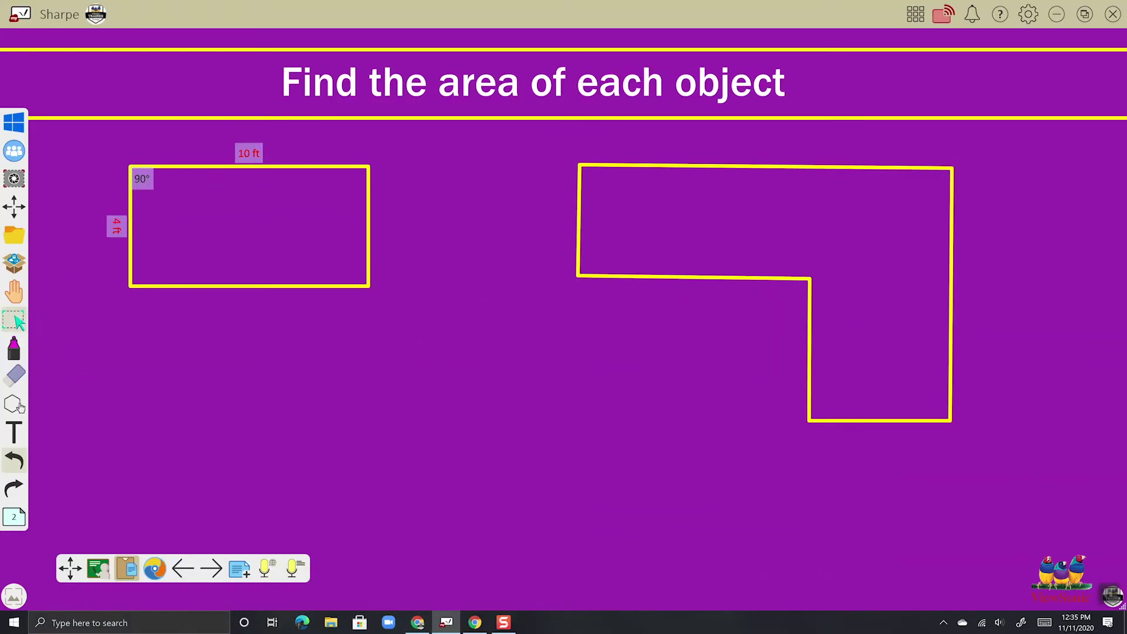
pyautogui.click(810, 278)
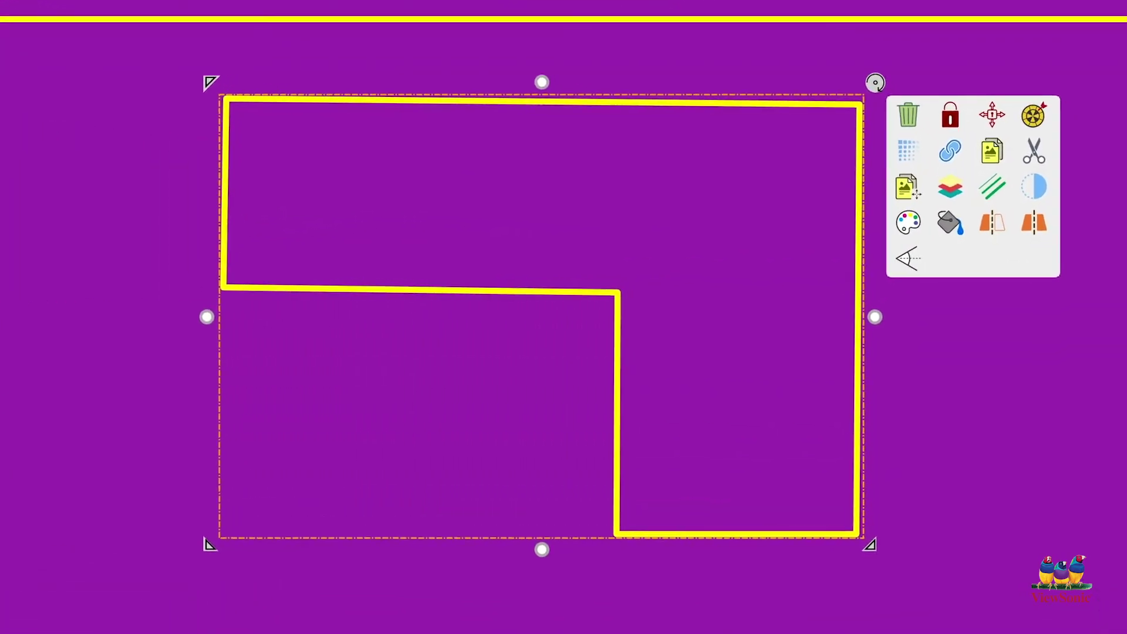
pyautogui.click(890, 258)
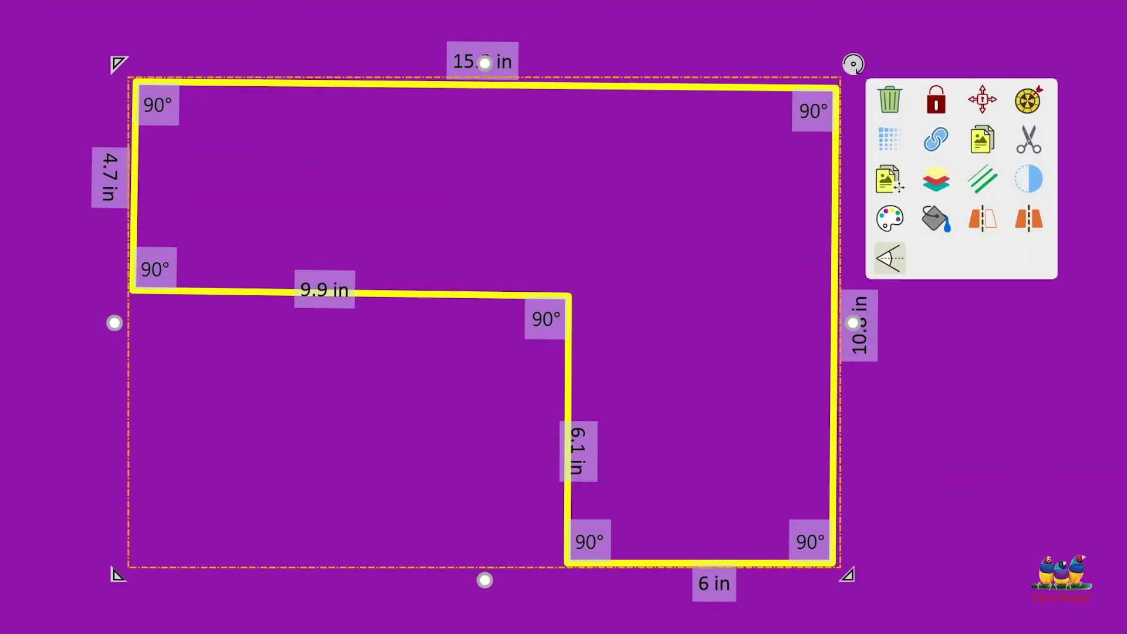
pyautogui.press('Escape')
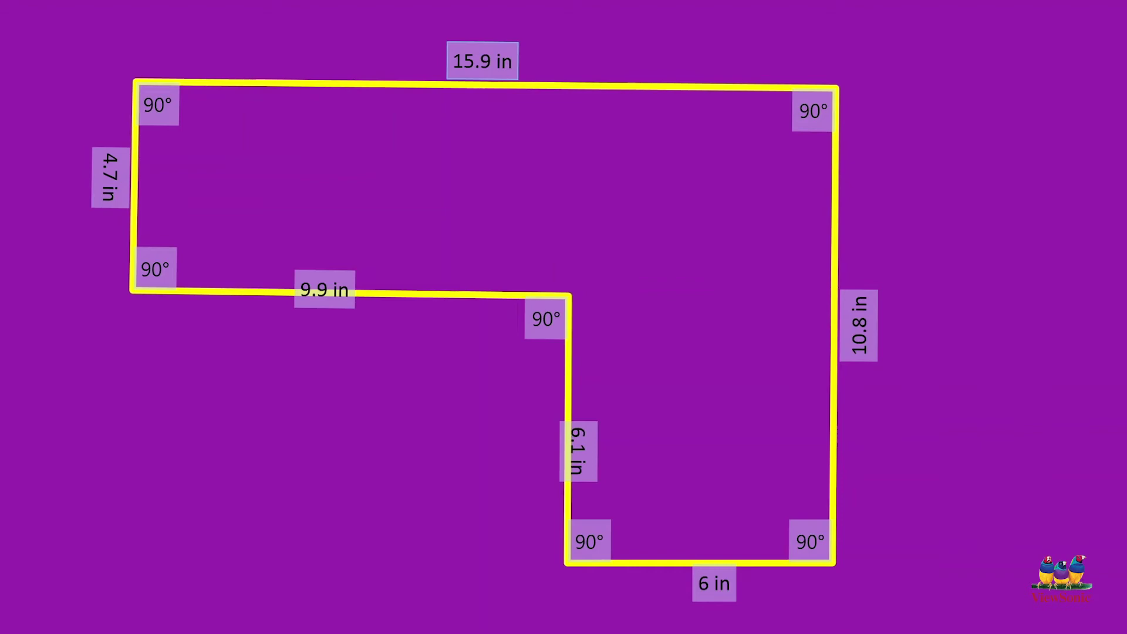
# Step: Change the length label on the L-shape's top side to 15 ft
pyautogui.click(510, 61)
pyautogui.press('BackSpace')
pyautogui.press('BackSpace')
pyautogui.press('BackSpace')
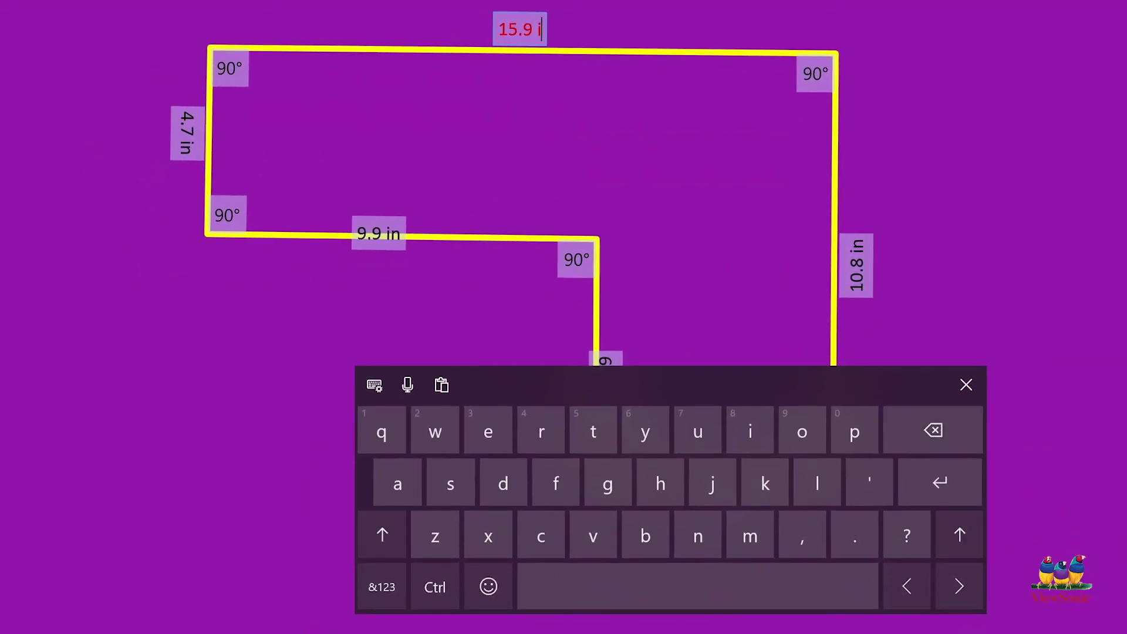
pyautogui.press('BackSpace')
pyautogui.press('BackSpace')
pyautogui.write('f')
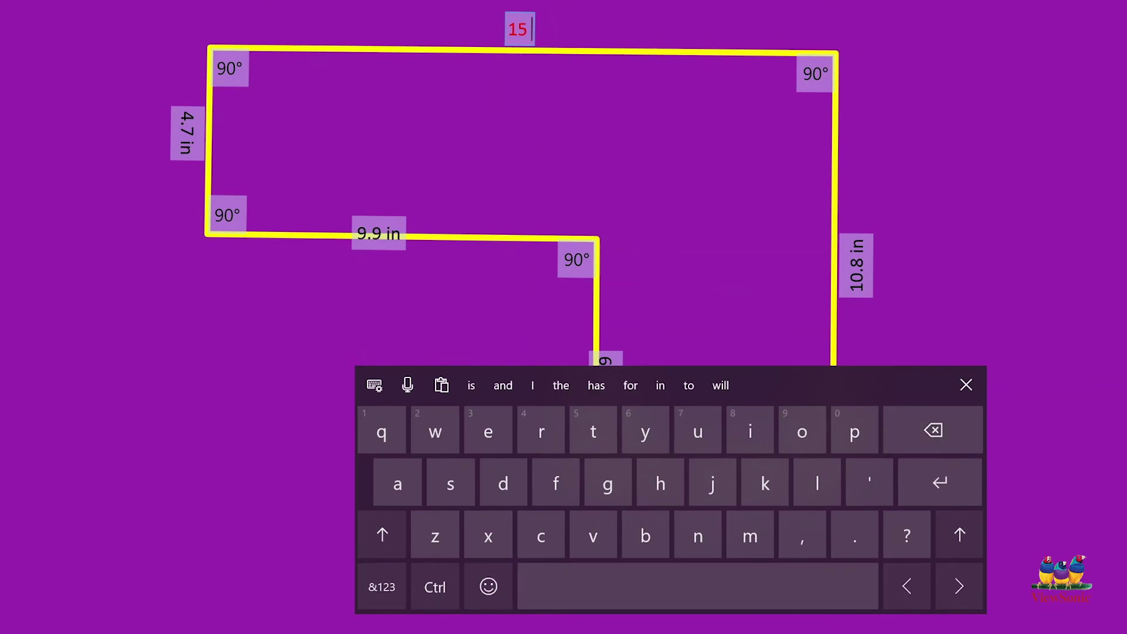
pyautogui.write('t')
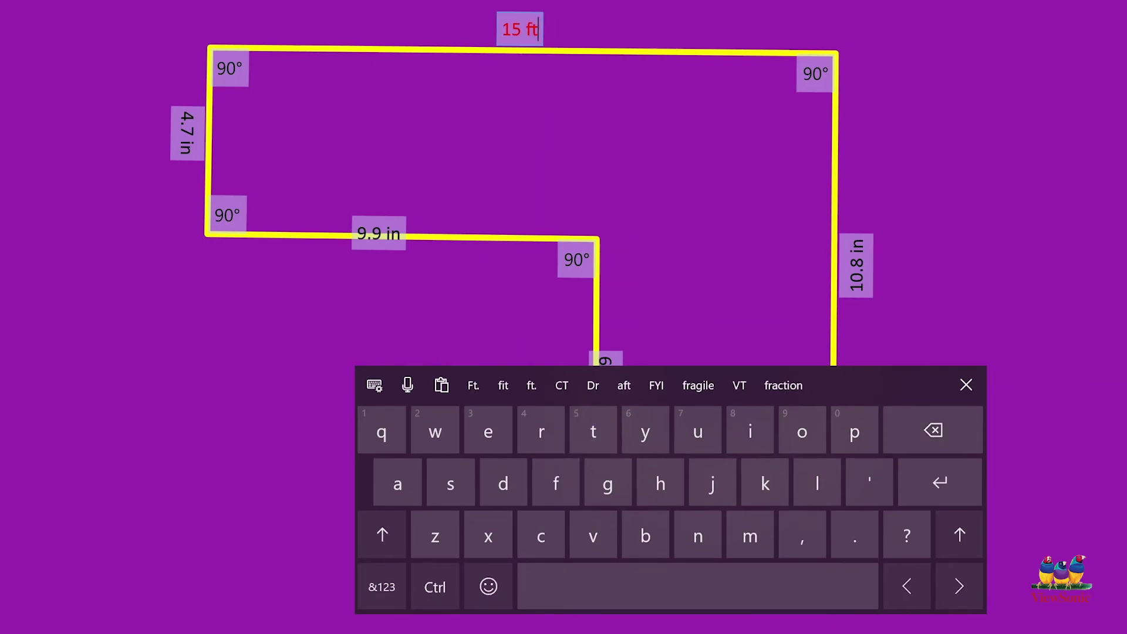
pyautogui.click(966, 384)
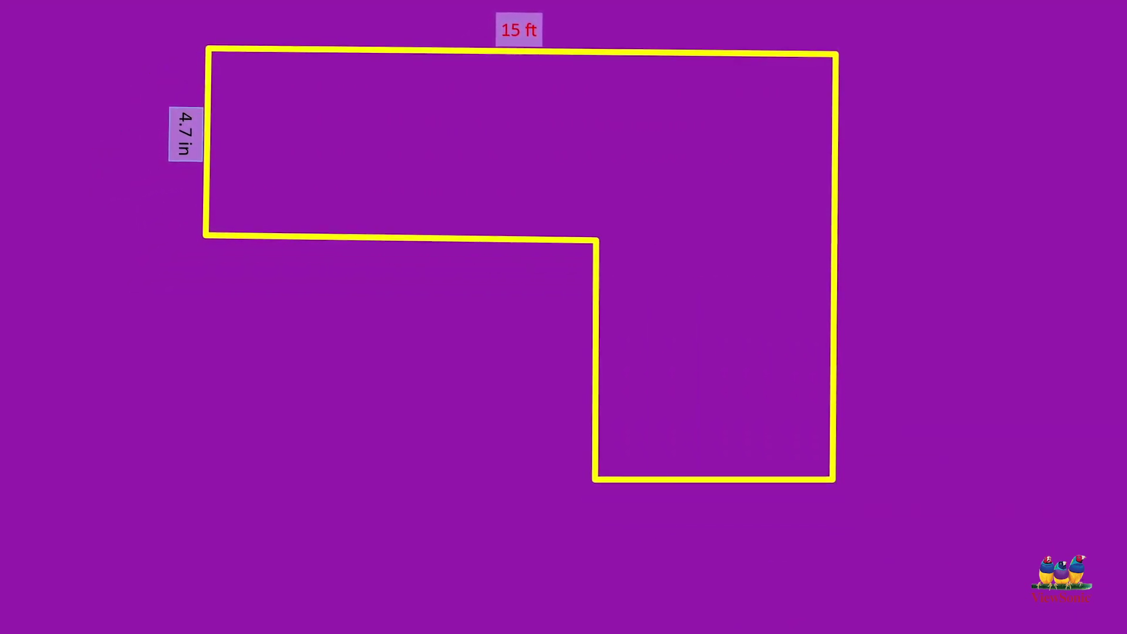
# Step: Change the length label on the L-shape's short left side to 4 ft
pyautogui.press('BackSpace')
pyautogui.press('BackSpace')
pyautogui.press('BackSpace')
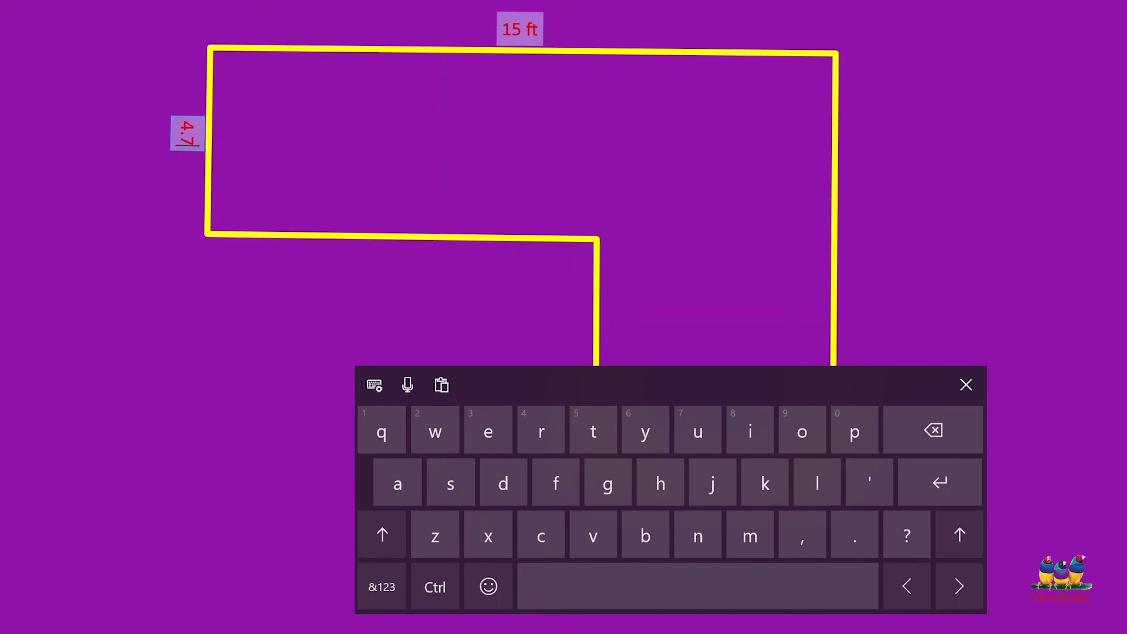
pyautogui.press('BackSpace')
pyautogui.press('BackSpace')
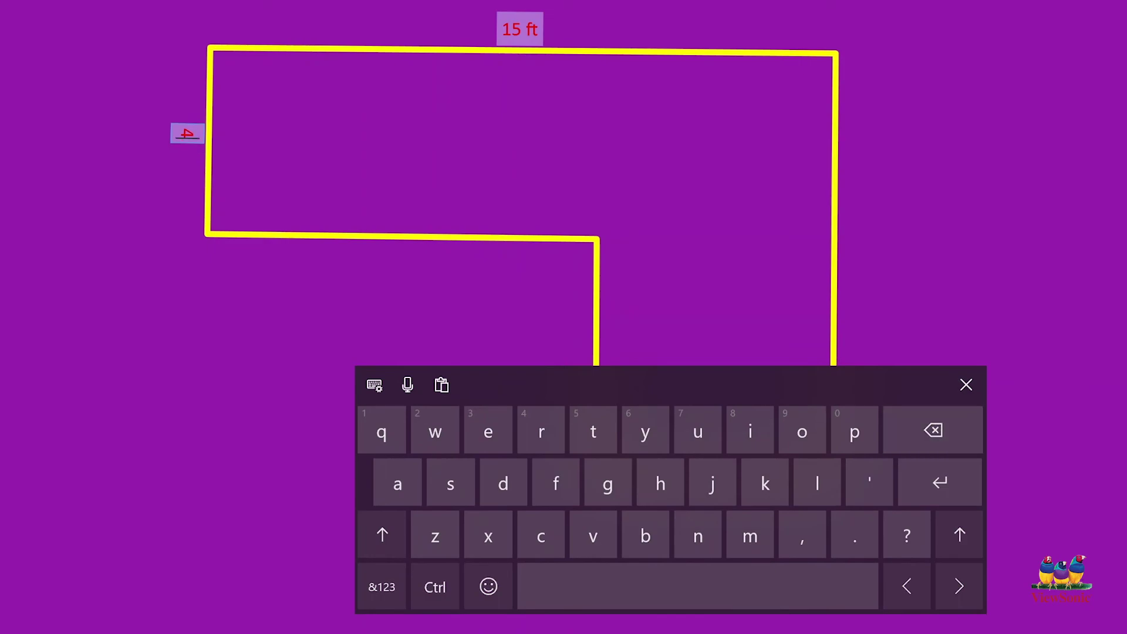
pyautogui.write('ft')
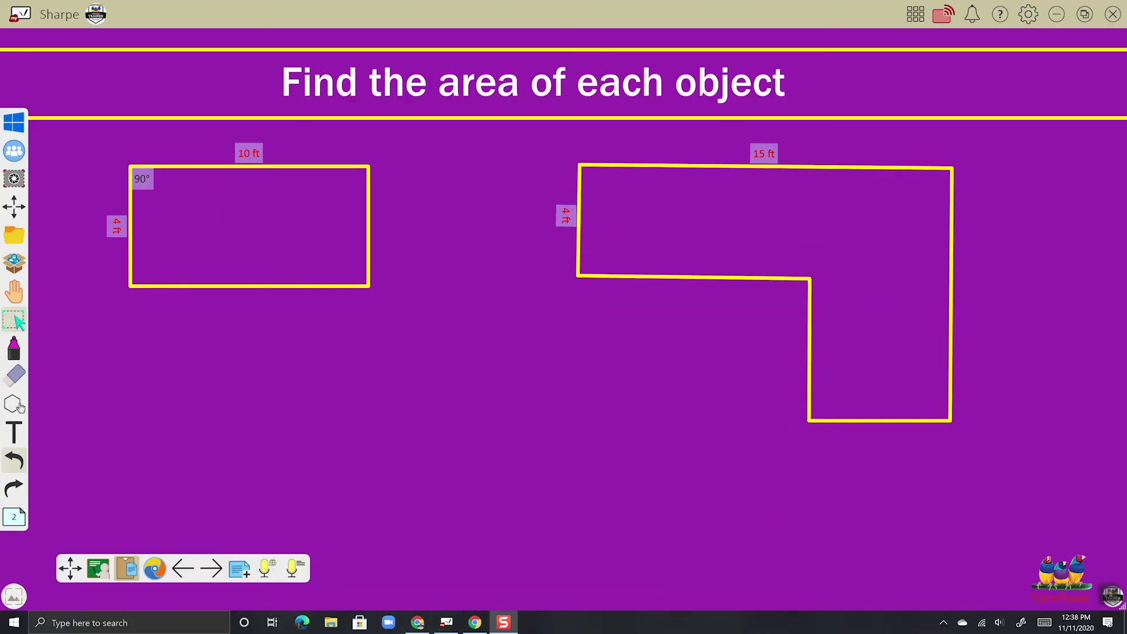
# Step: Undo the removal of the rectangle's lower-right angle label and select the rectangle
pyautogui.click(13, 461)
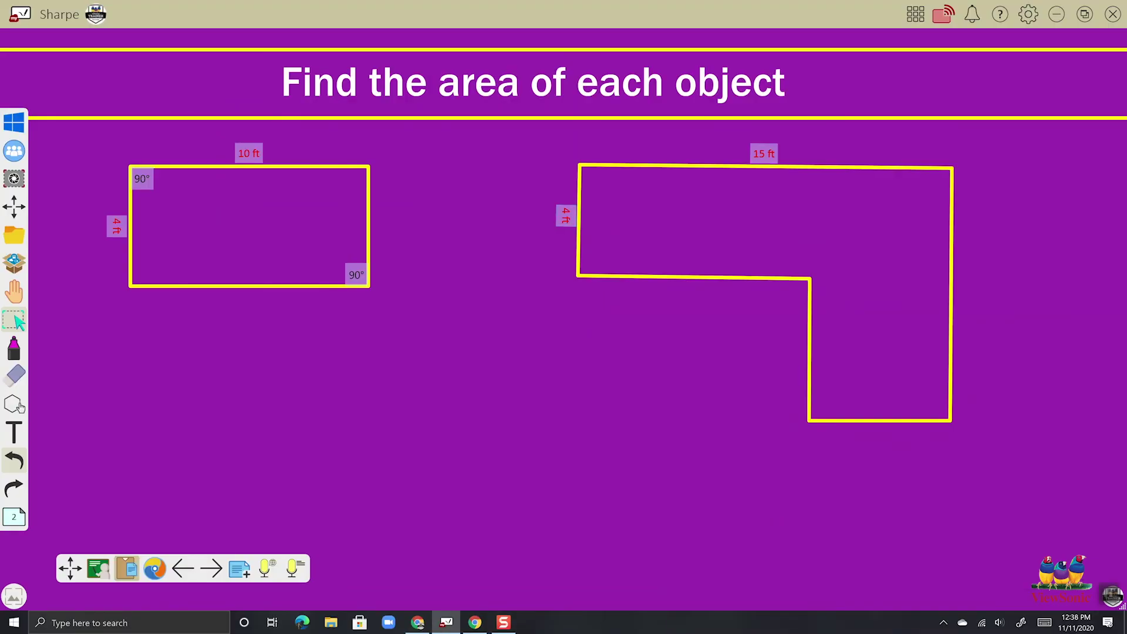
pyautogui.click(13, 461)
pyautogui.click(249, 226)
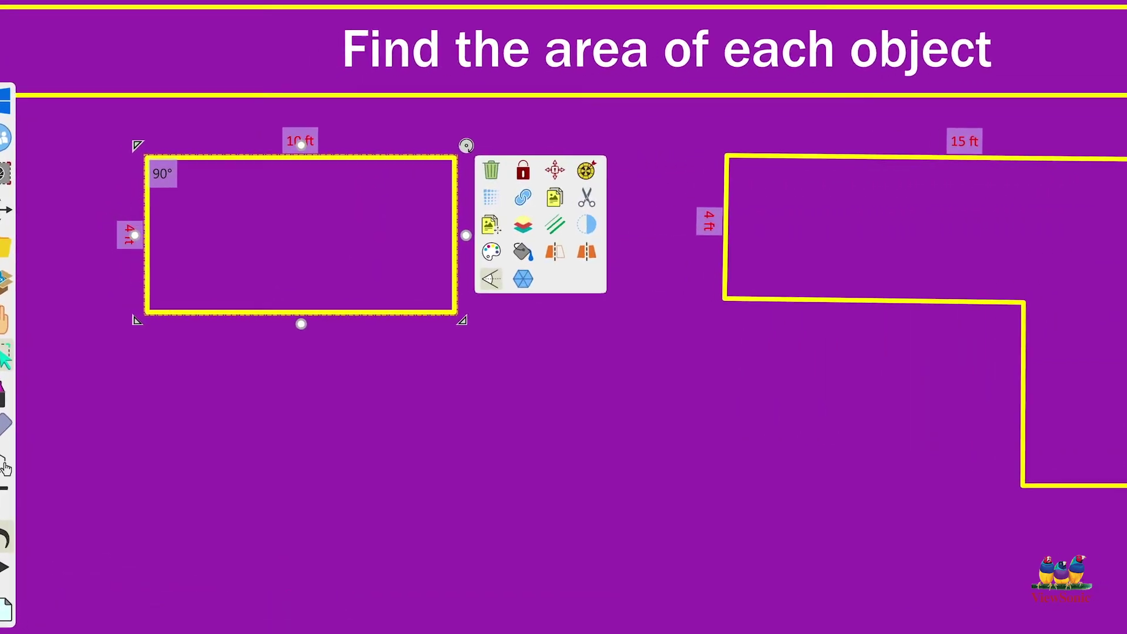